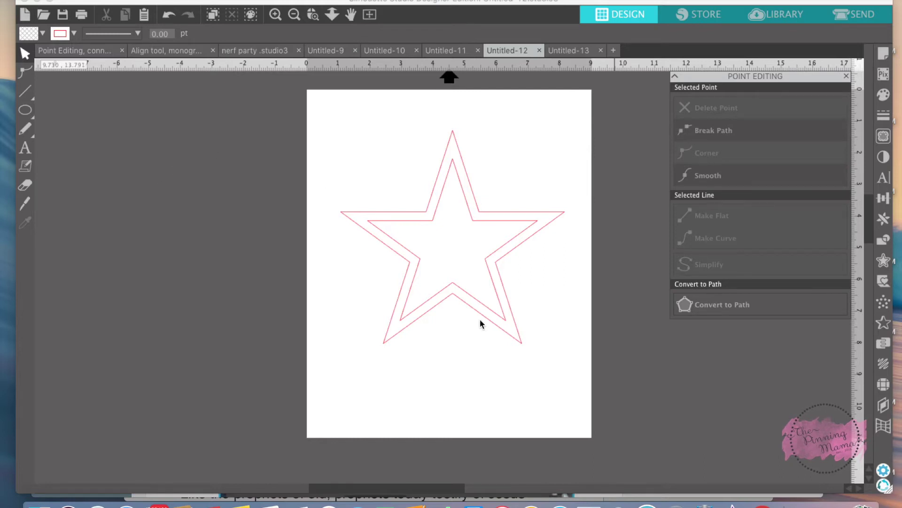
# - Curve the star's inner segments below the top point and along the left arm
pyautogui.doubleClick(475, 307)
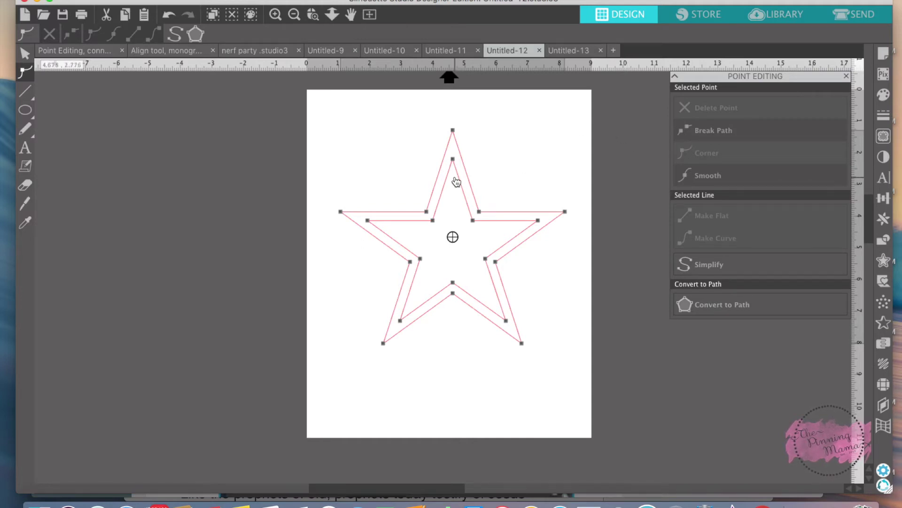
pyautogui.click(452, 159)
pyautogui.click(439, 205)
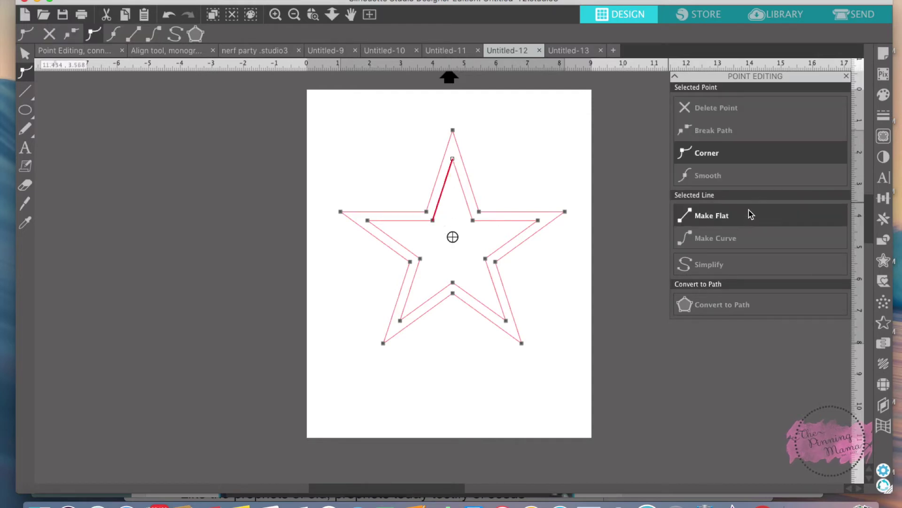
pyautogui.click(742, 238)
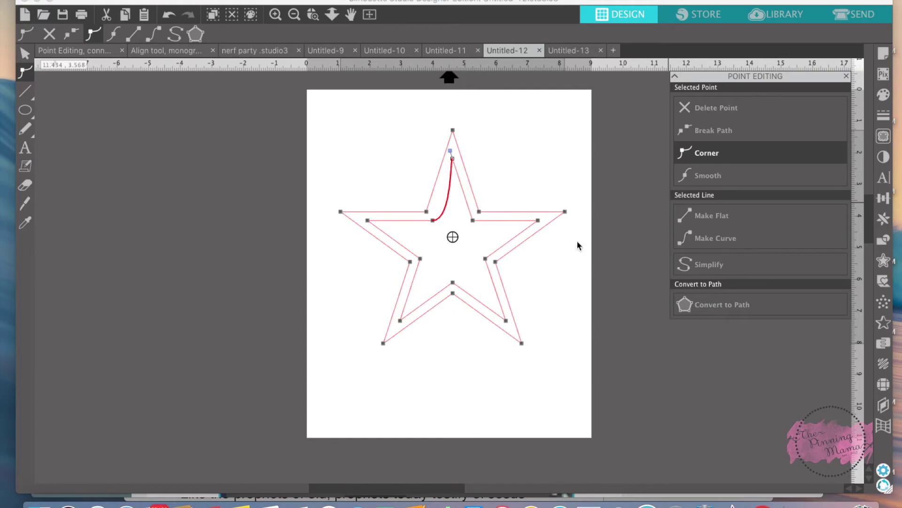
pyautogui.click(372, 224)
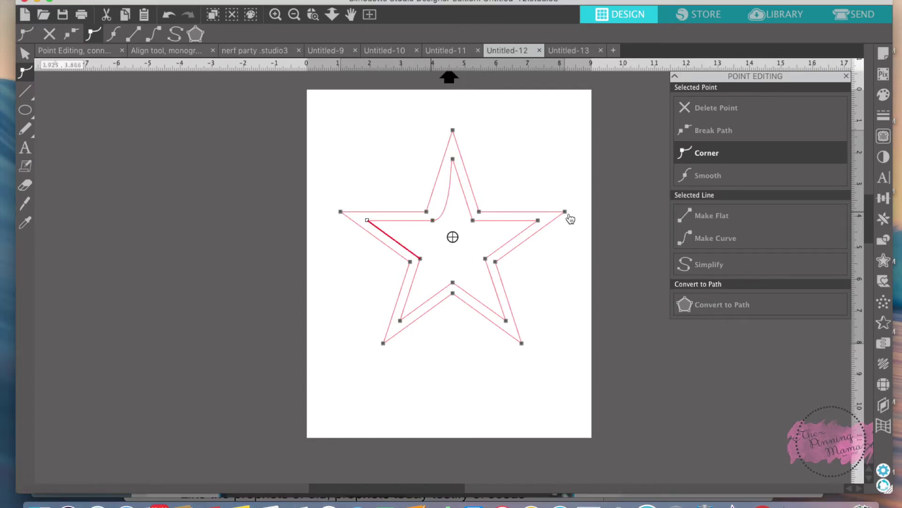
pyautogui.click(700, 236)
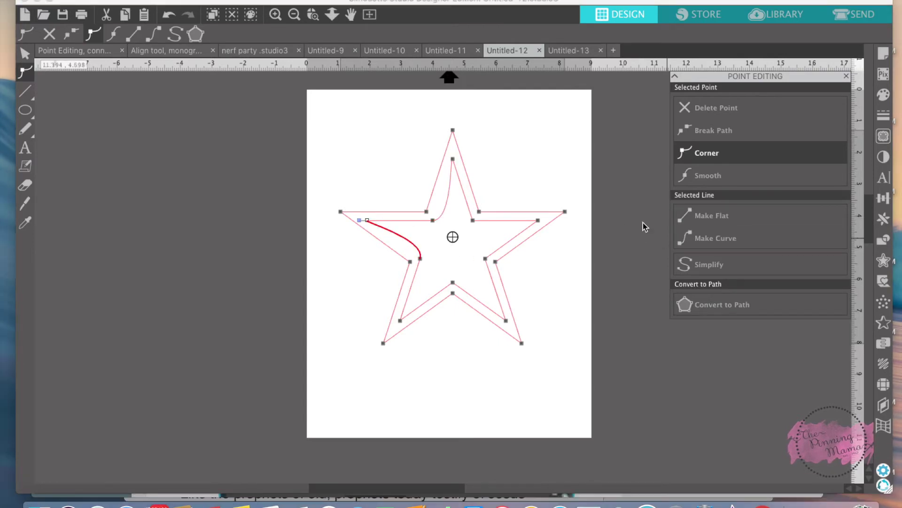
pyautogui.click(433, 222)
pyautogui.click(709, 239)
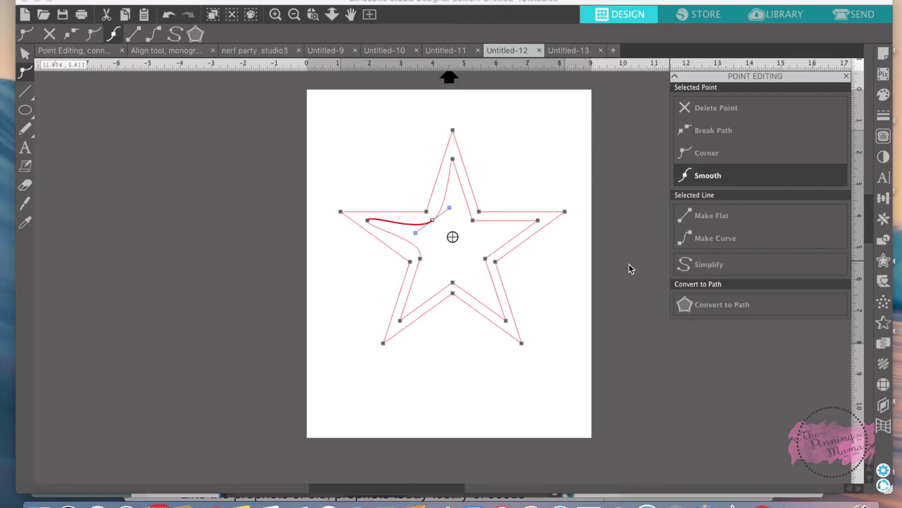
# - Curve the star's lower-left, left and lower-right inner segments
pyautogui.click(411, 311)
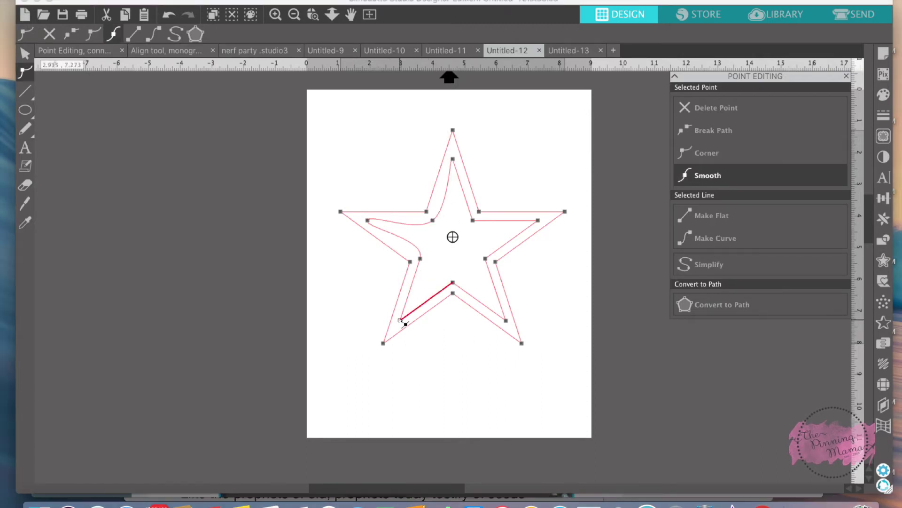
pyautogui.click(709, 238)
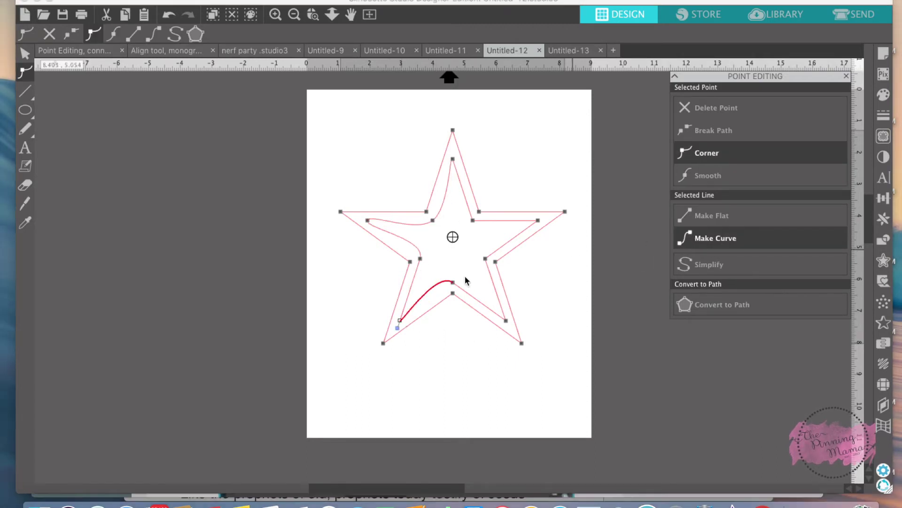
pyautogui.click(421, 262)
pyautogui.click(716, 237)
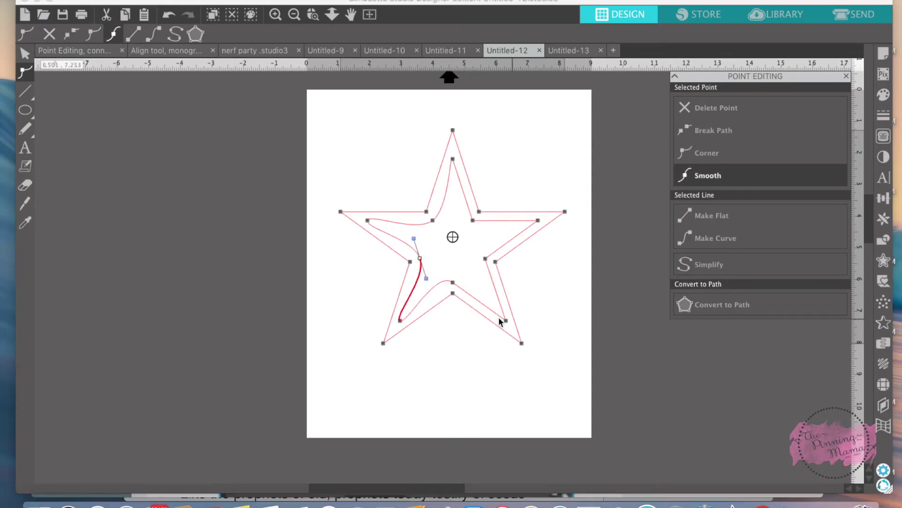
pyautogui.click(451, 283)
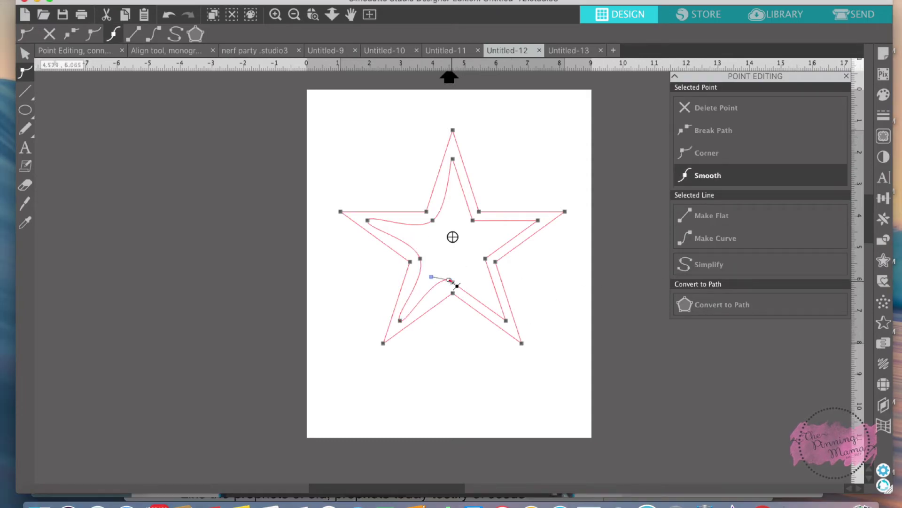
pyautogui.click(498, 315)
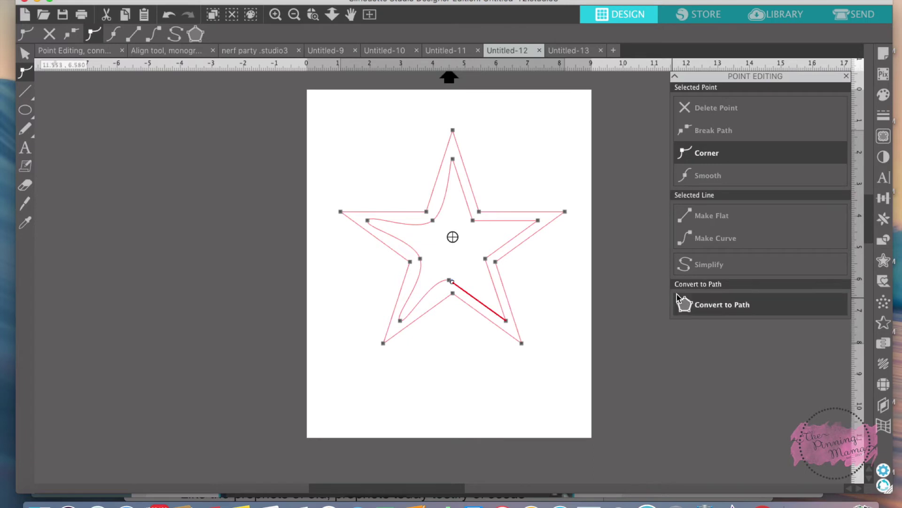
pyautogui.click(706, 238)
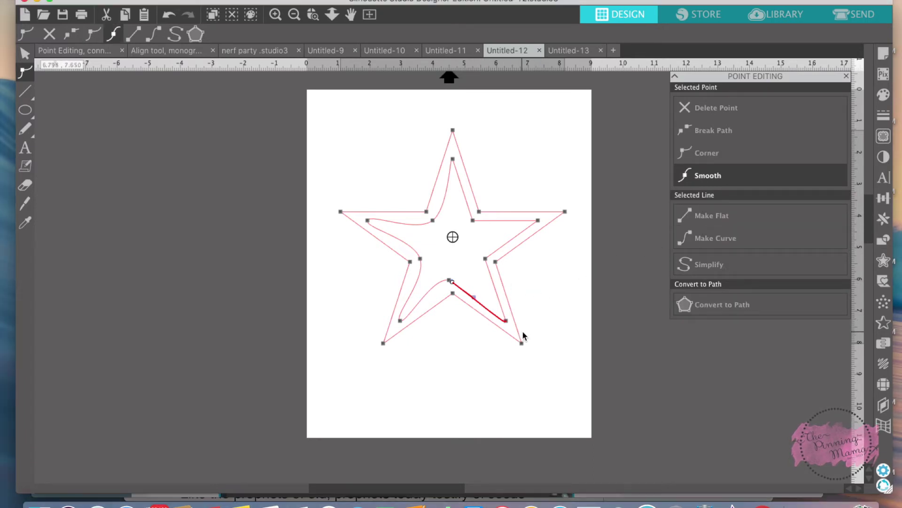
# - Reselect the star, curve its remaining right-side inner segments, and exit point editing
pyautogui.click(474, 262)
pyautogui.click(489, 266)
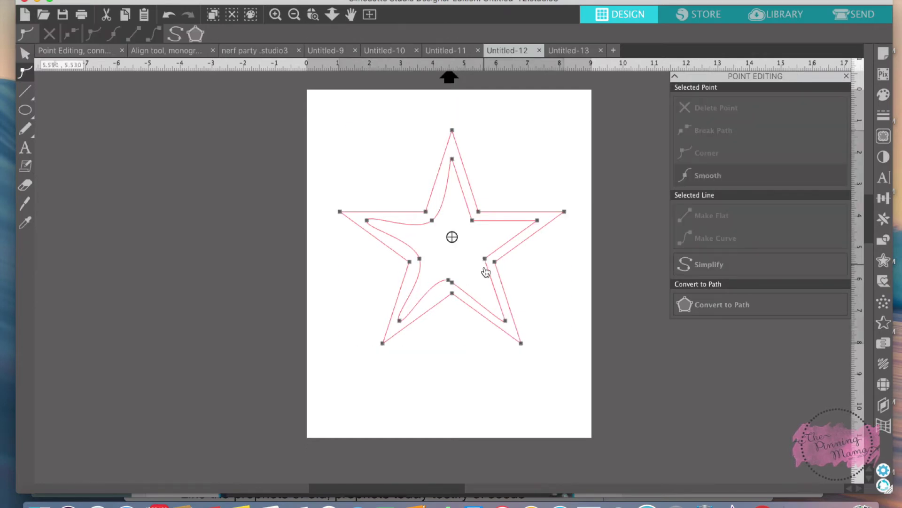
pyautogui.click(452, 281)
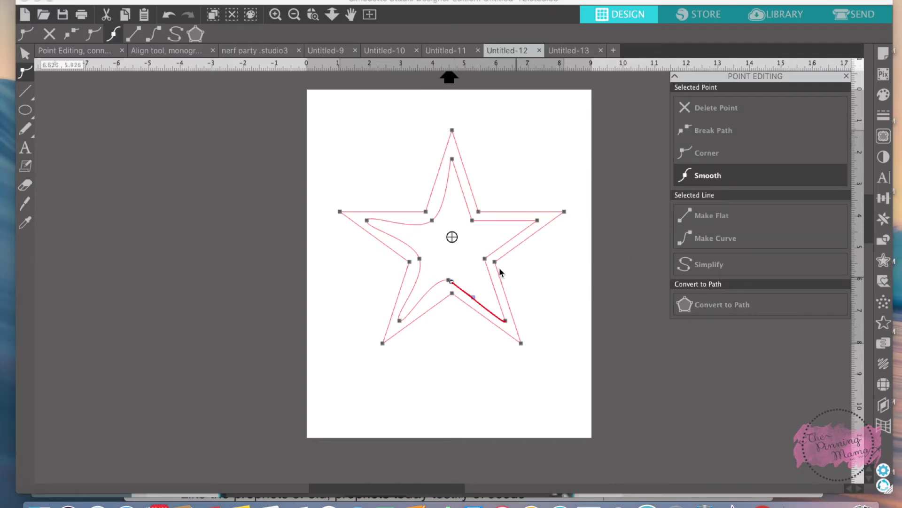
pyautogui.click(486, 259)
pyautogui.click(712, 238)
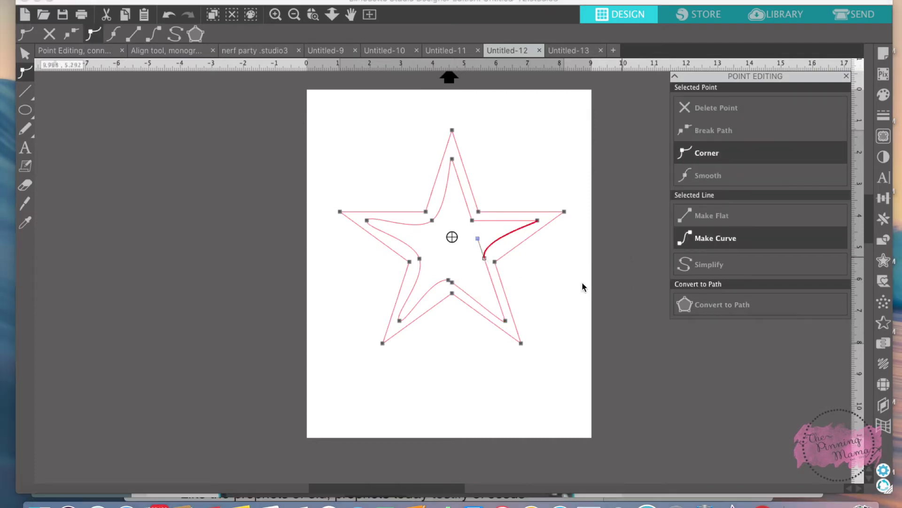
pyautogui.click(505, 317)
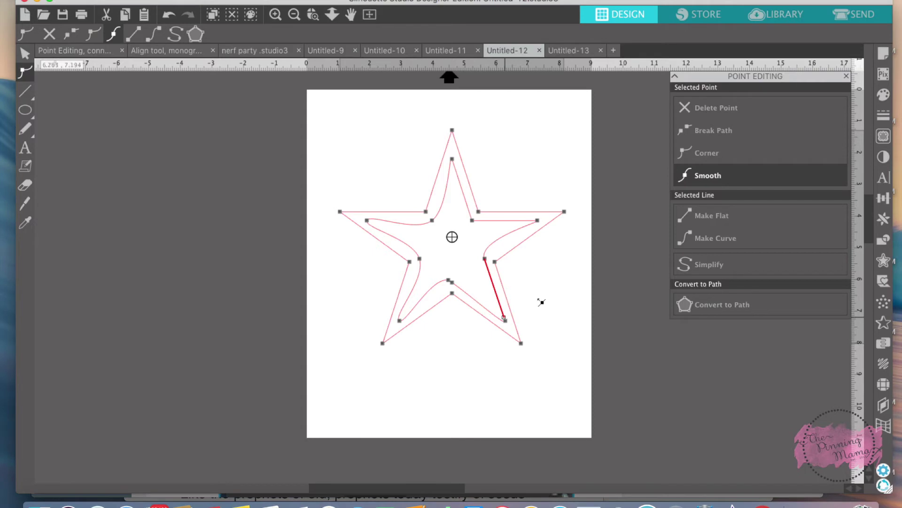
pyautogui.click(706, 238)
pyautogui.click(472, 220)
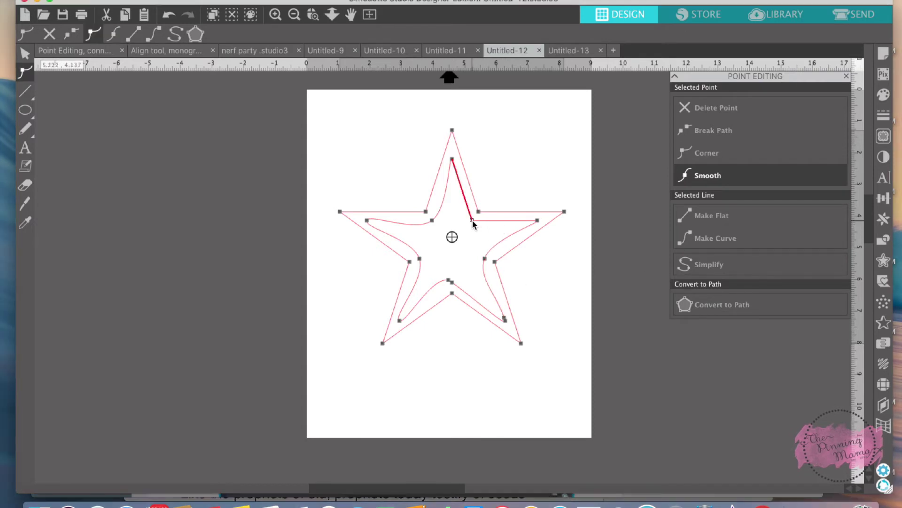
pyautogui.click(712, 237)
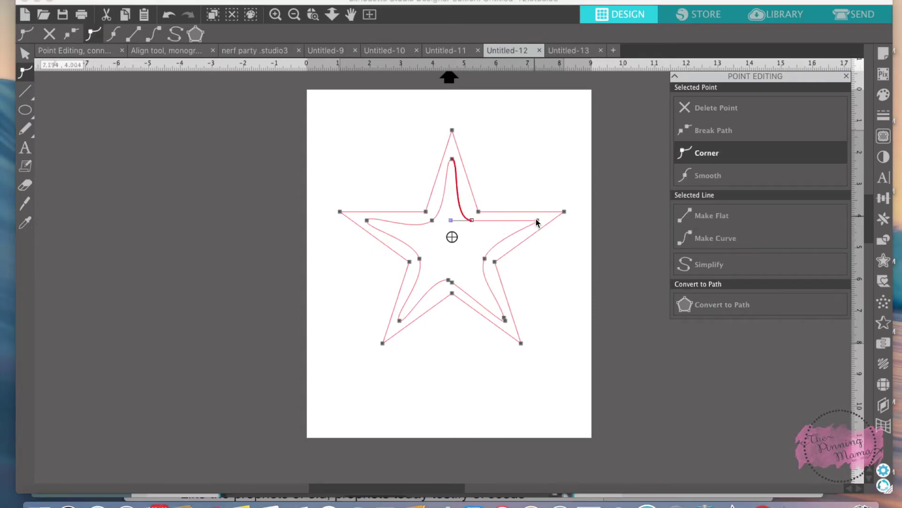
pyautogui.click(538, 222)
pyautogui.click(678, 238)
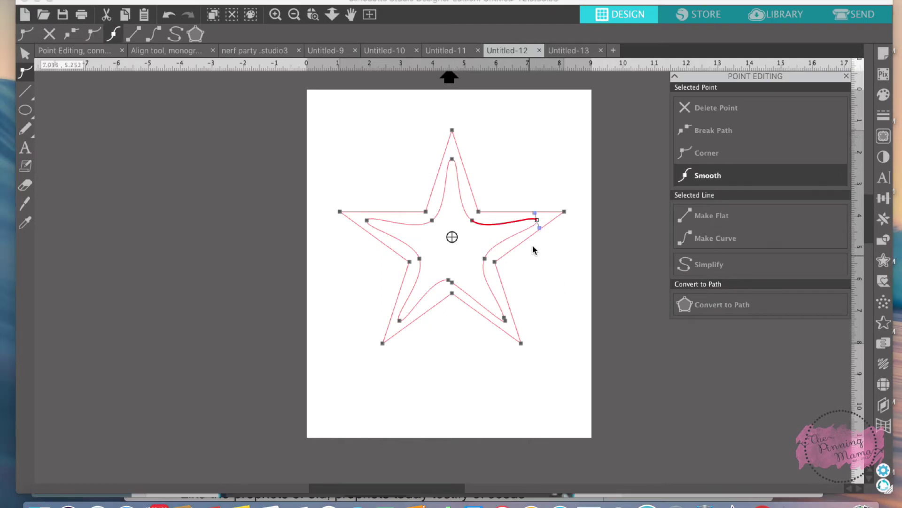
pyautogui.click(565, 337)
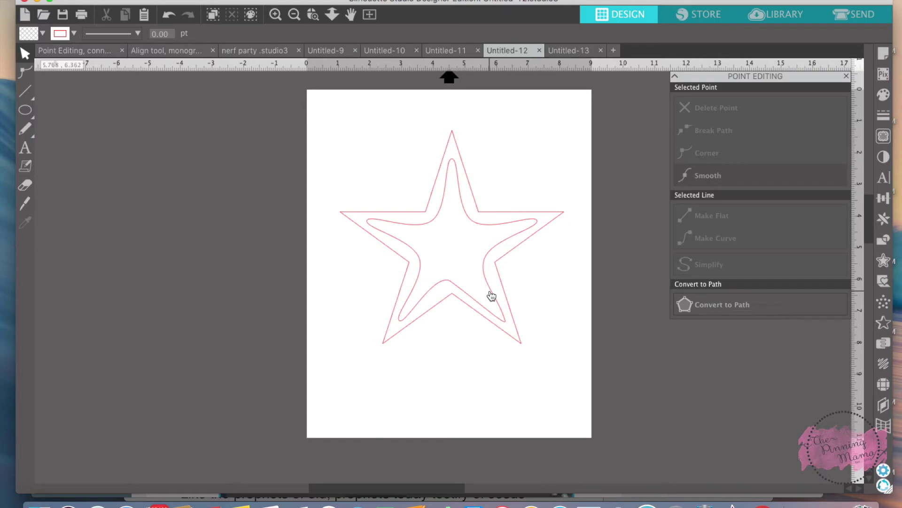
# - View the curved star's points, then switch to the two-star Untitled-13 document
pyautogui.doubleClick(491, 280)
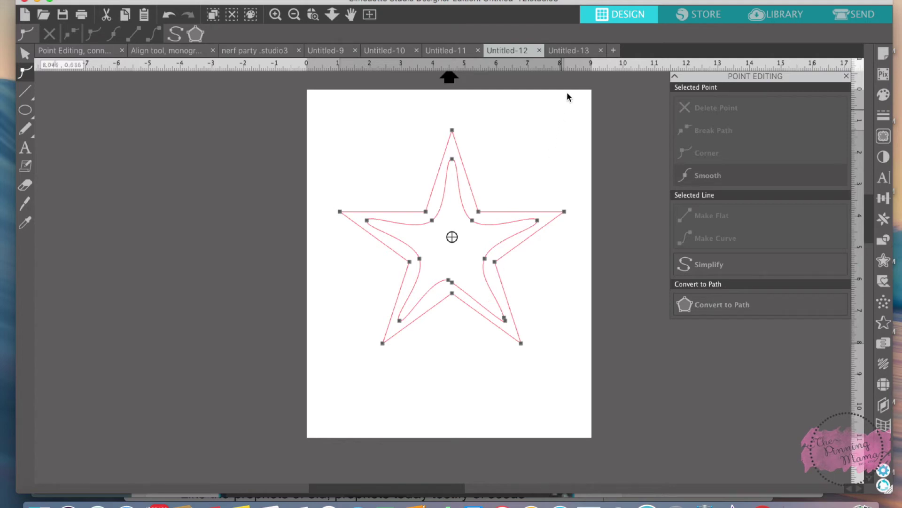
pyautogui.click(572, 52)
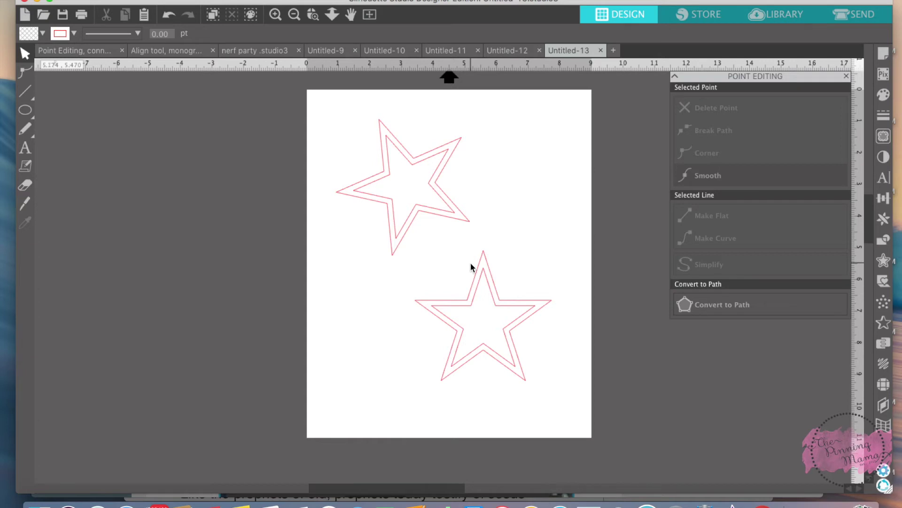
# - Try moving the upper star's right tip point, then undo the move
pyautogui.doubleClick(443, 218)
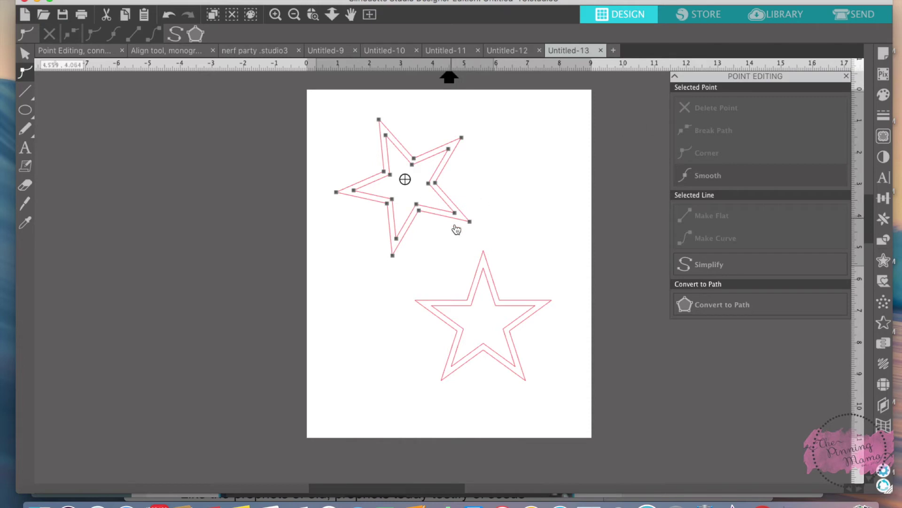
pyautogui.click(471, 222)
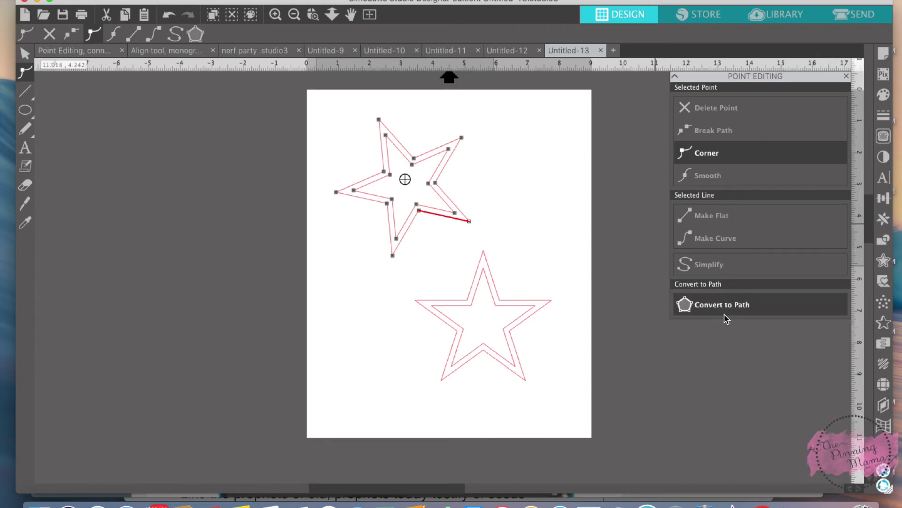
pyautogui.click(724, 315)
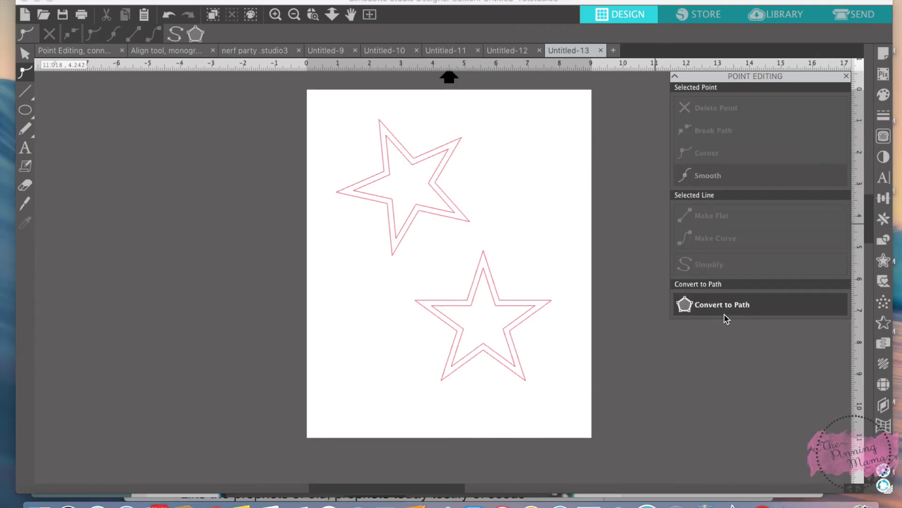
pyautogui.click(457, 215)
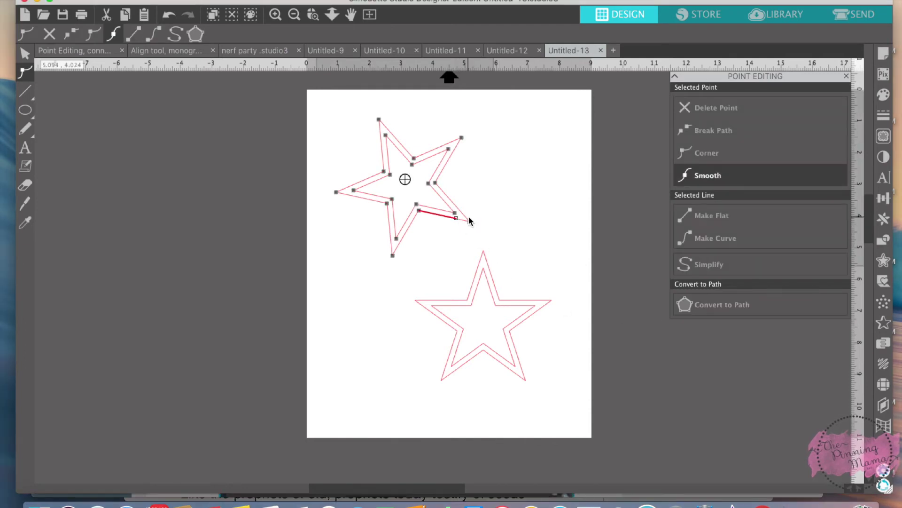
pyautogui.click(718, 309)
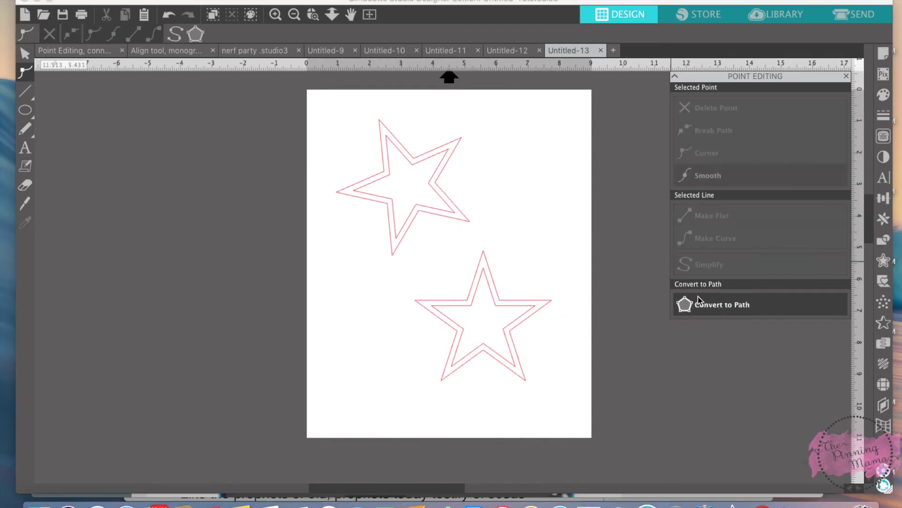
pyautogui.click(468, 215)
pyautogui.moveTo(472, 223)
pyautogui.mouseDown()
pyautogui.moveTo(490, 251)
pyautogui.moveTo(479, 223)
pyautogui.mouseUp()
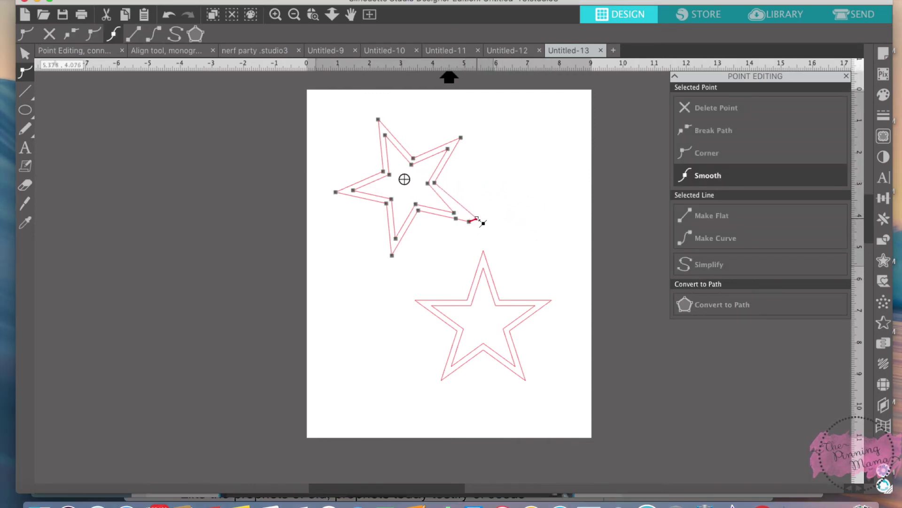
pyautogui.hotkey('ctrl', 'z')
pyautogui.hotkey('ctrl', 'z')
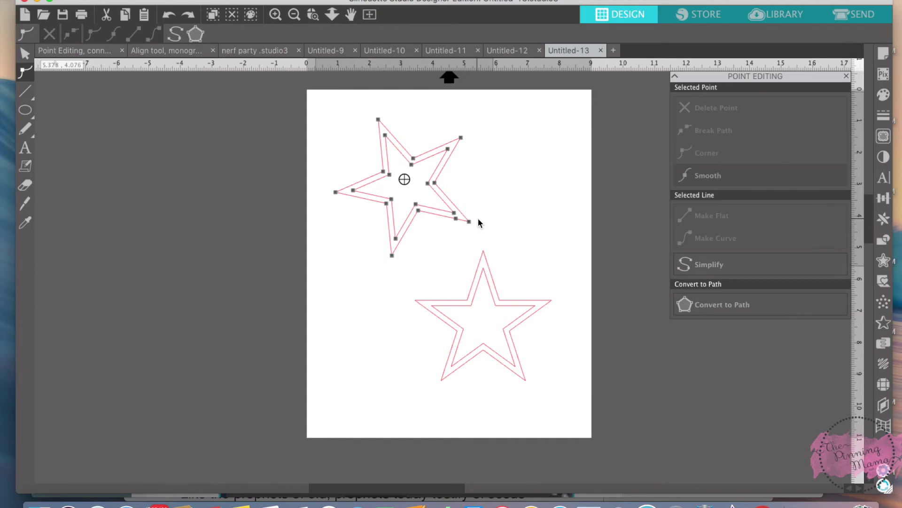
pyautogui.hotkey('ctrl', 'z')
pyautogui.hotkey('ctrl', 'z')
# - Reopen the upper star in point edit and select its lower-right tip
pyautogui.click(479, 218)
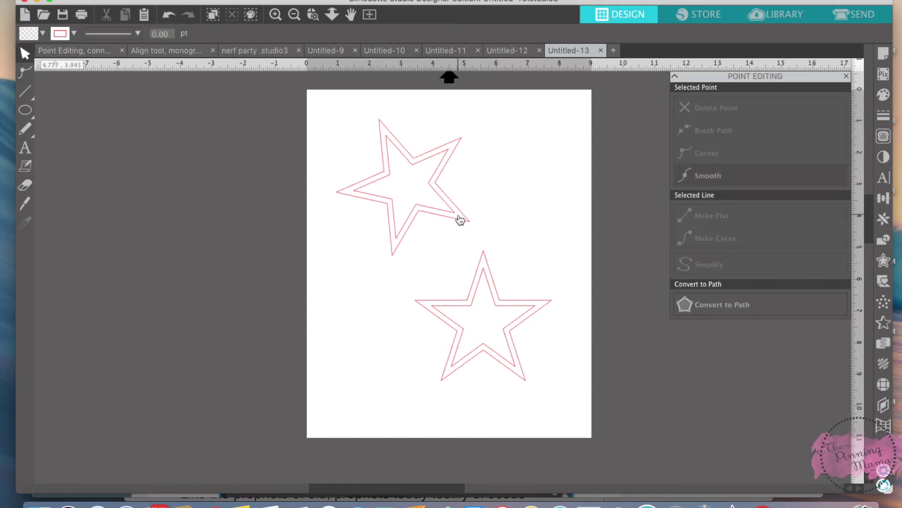
pyautogui.doubleClick(461, 217)
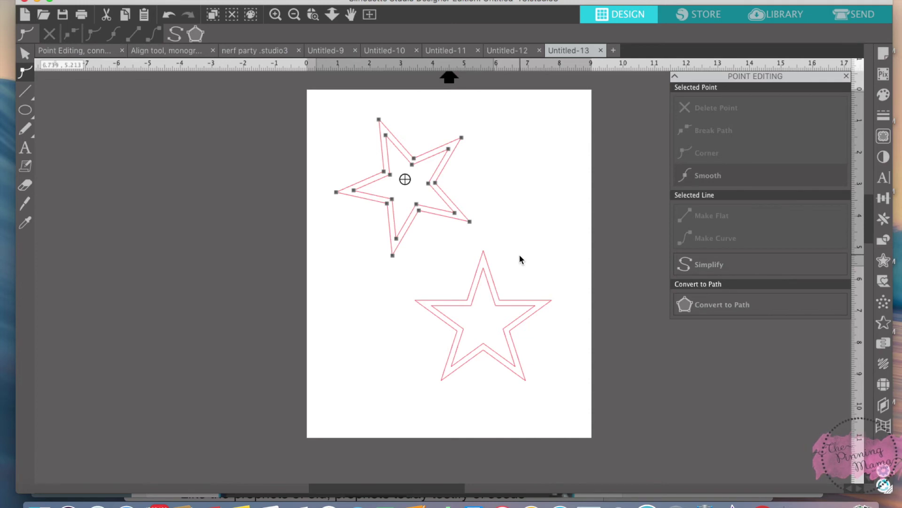
pyautogui.click(473, 224)
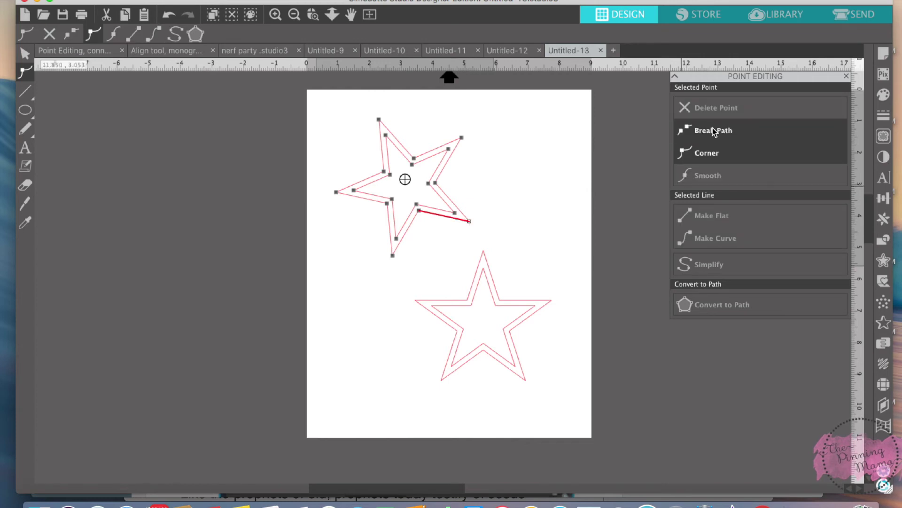
# - Break the upper star's path at its lower-right tip, undoing a stray drag
pyautogui.click(712, 128)
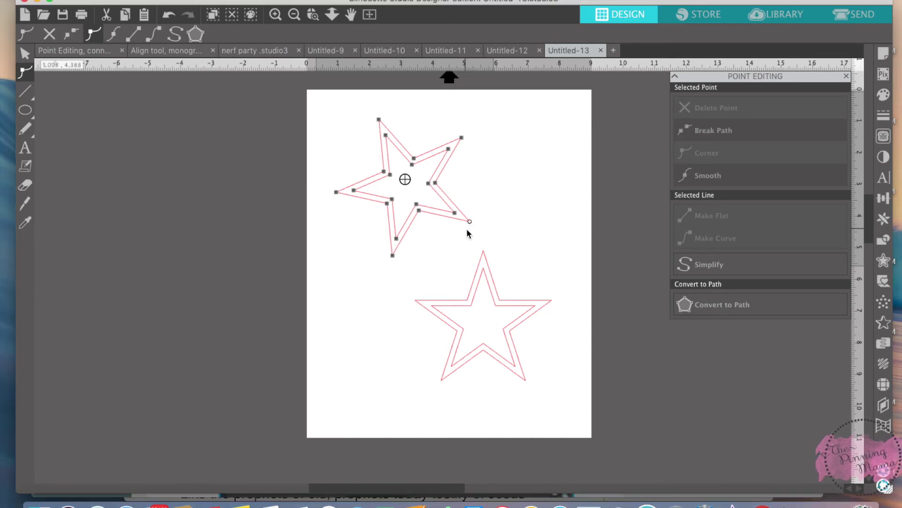
pyautogui.moveTo(471, 223); pyautogui.dragTo(481, 226)
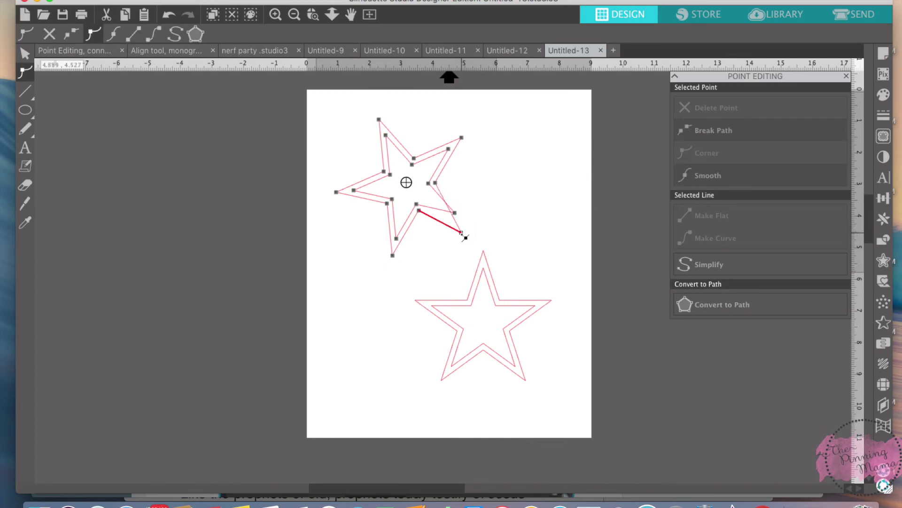
pyautogui.hotkey('ctrl', 'z')
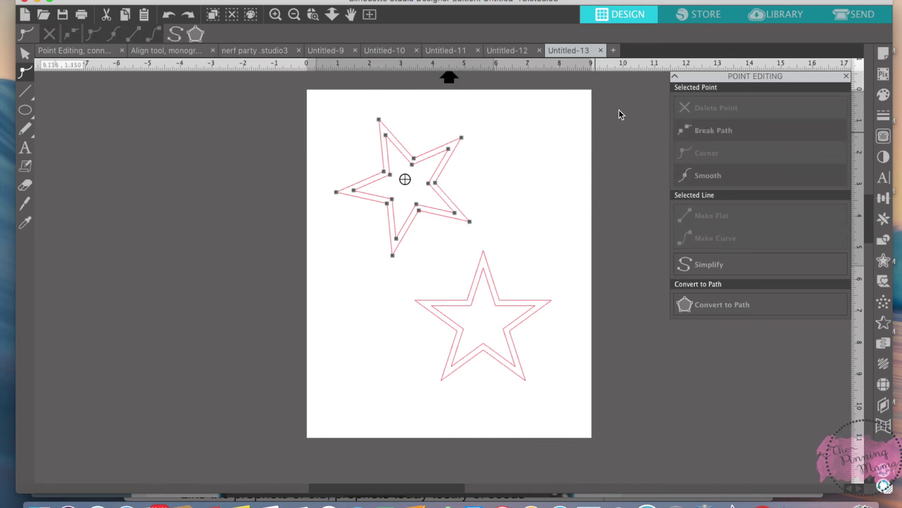
pyautogui.click(470, 222)
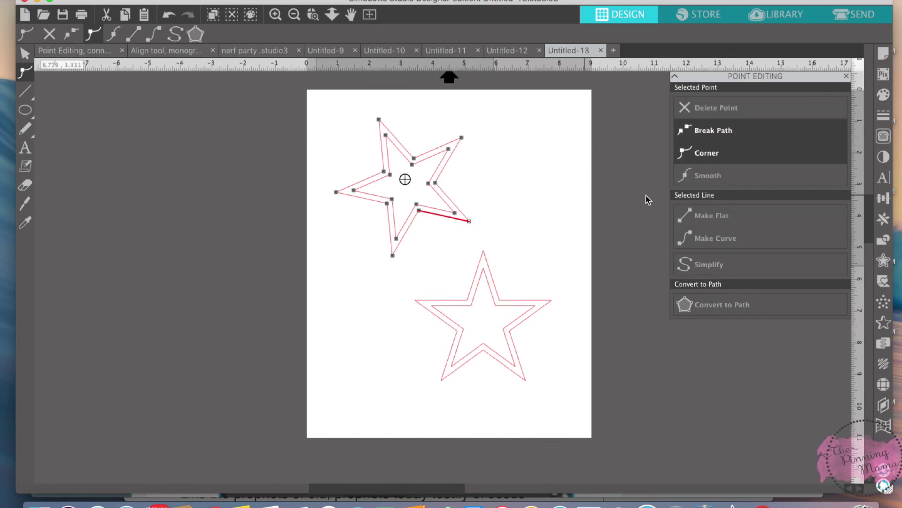
pyautogui.click(702, 138)
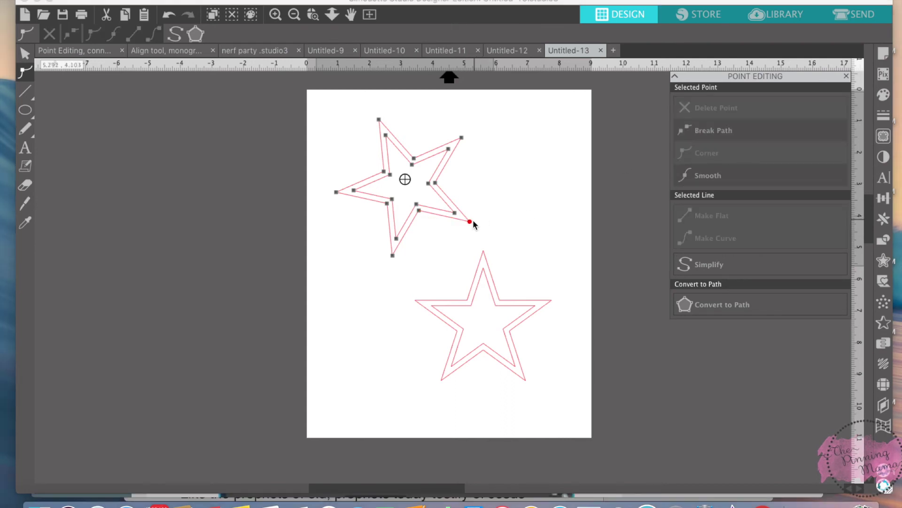
# - Stretch the two loose ends into long tails and nudge the upper star into place
pyautogui.moveTo(470, 222)
pyautogui.mouseDown()
pyautogui.moveTo(494, 198)
pyautogui.moveTo(457, 279)
pyautogui.mouseUp()
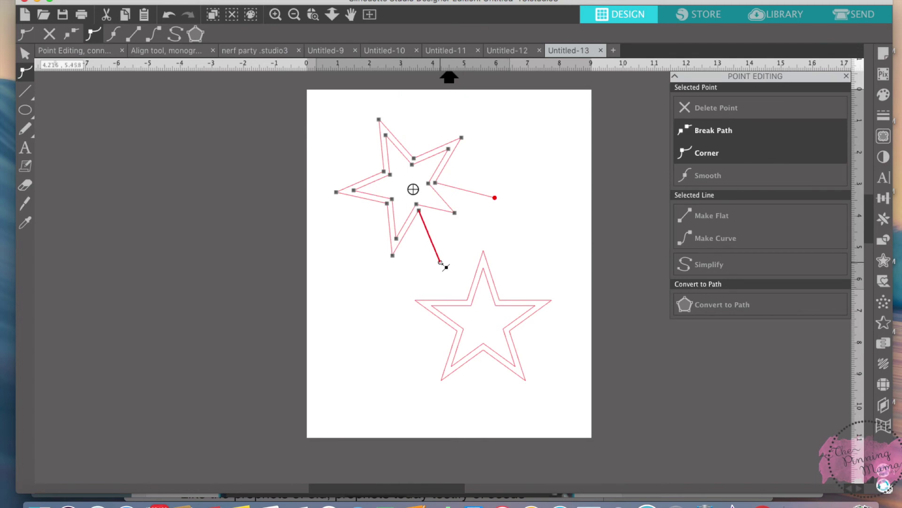
pyautogui.moveTo(459, 282); pyautogui.dragTo(455, 275)
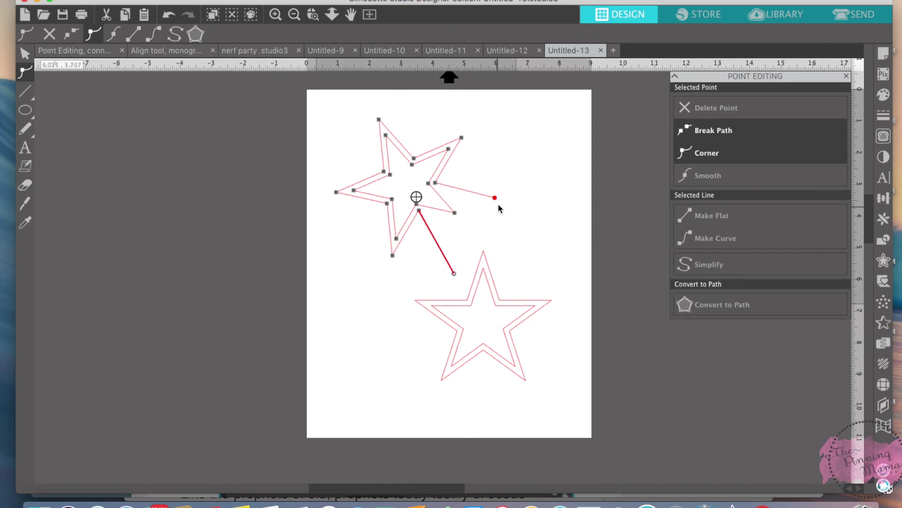
pyautogui.moveTo(498, 202)
pyautogui.mouseDown()
pyautogui.moveTo(497, 189)
pyautogui.moveTo(509, 221)
pyautogui.mouseUp()
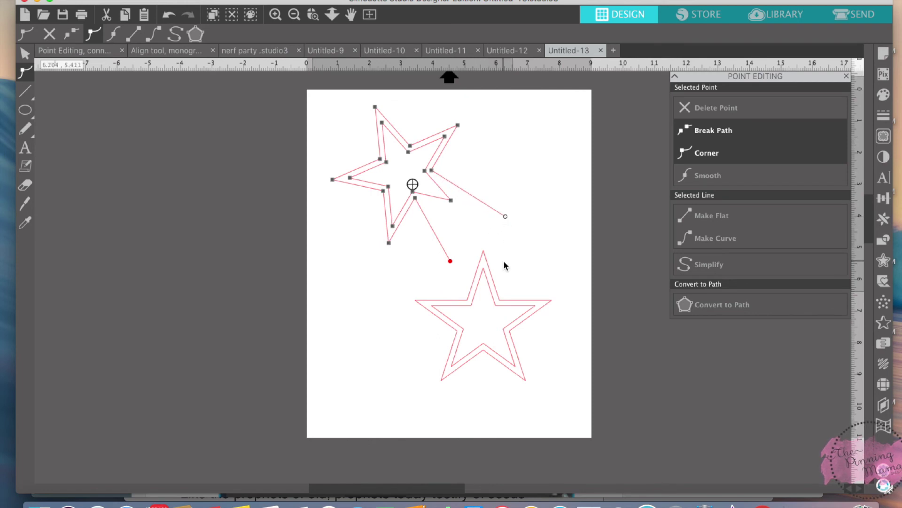
pyautogui.moveTo(452, 262); pyautogui.dragTo(451, 256)
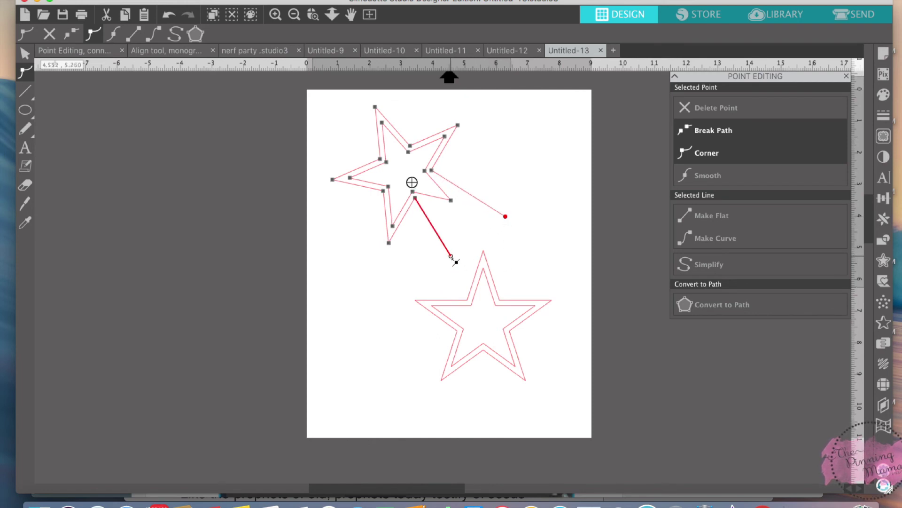
pyautogui.click(483, 265)
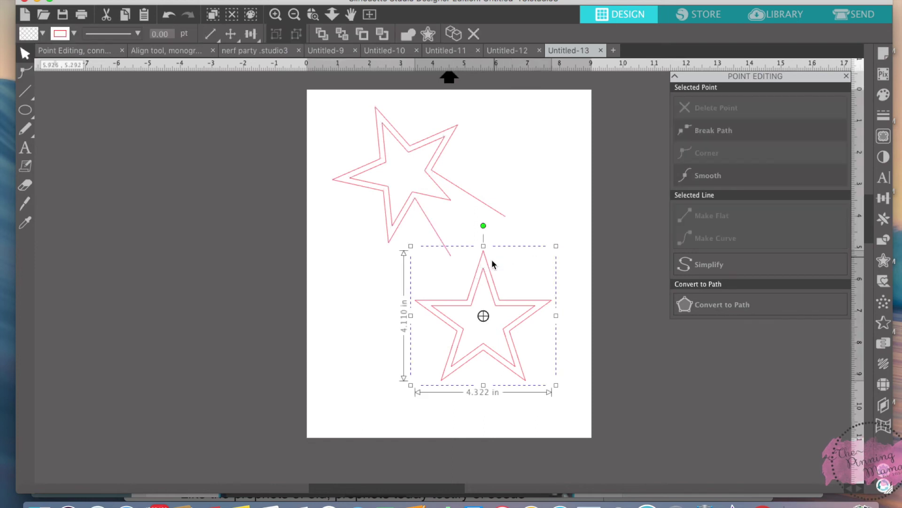
# - Break the lower star at its top tip and stretch both ends toward the upper star's tails
pyautogui.click(488, 266)
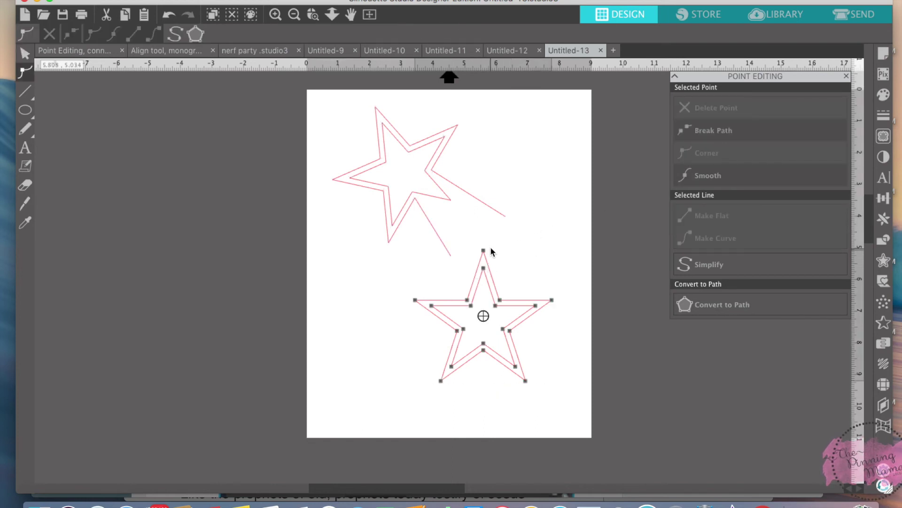
pyautogui.click(483, 252)
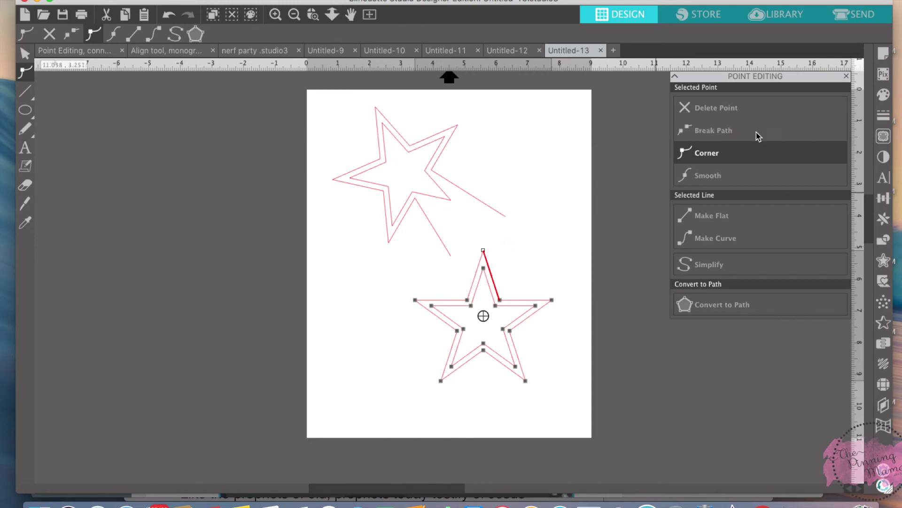
pyautogui.click(719, 135)
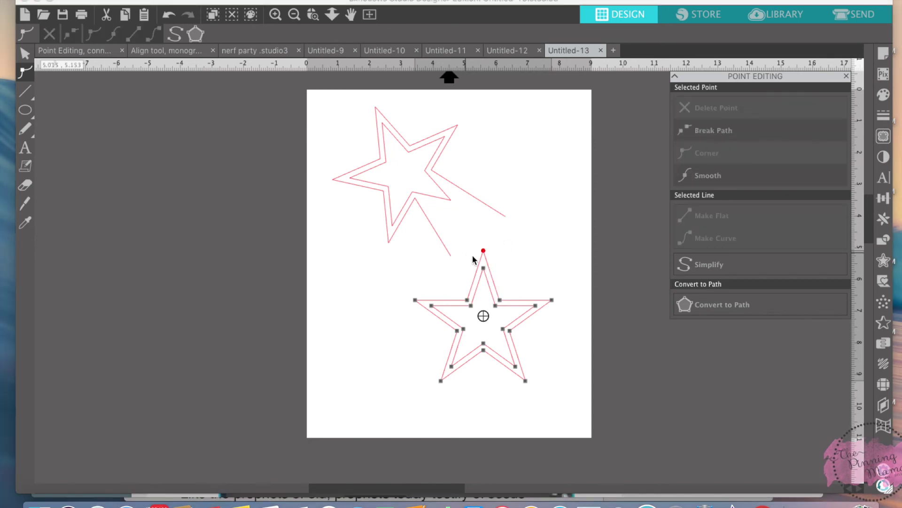
pyautogui.moveTo(483, 251)
pyautogui.mouseDown()
pyautogui.moveTo(502, 238)
pyautogui.moveTo(455, 259)
pyautogui.mouseUp()
pyautogui.click(452, 257)
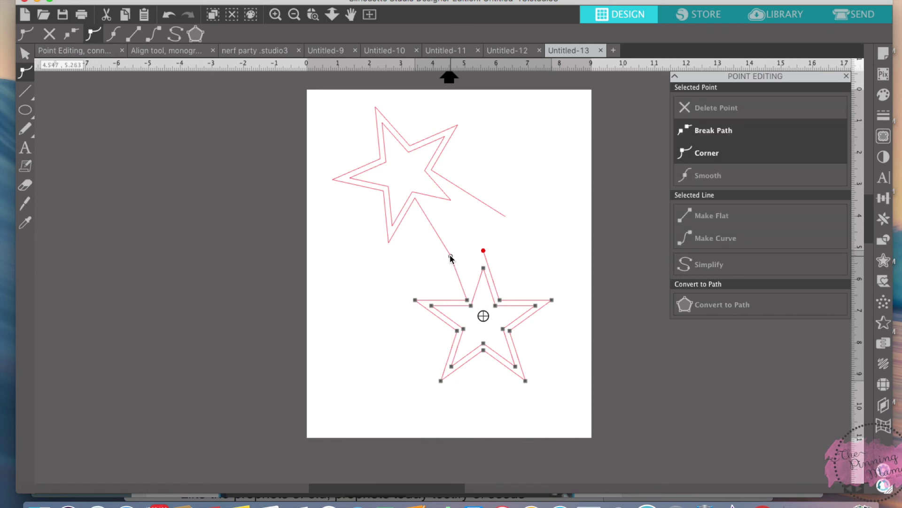
pyautogui.moveTo(484, 251); pyautogui.dragTo(510, 223)
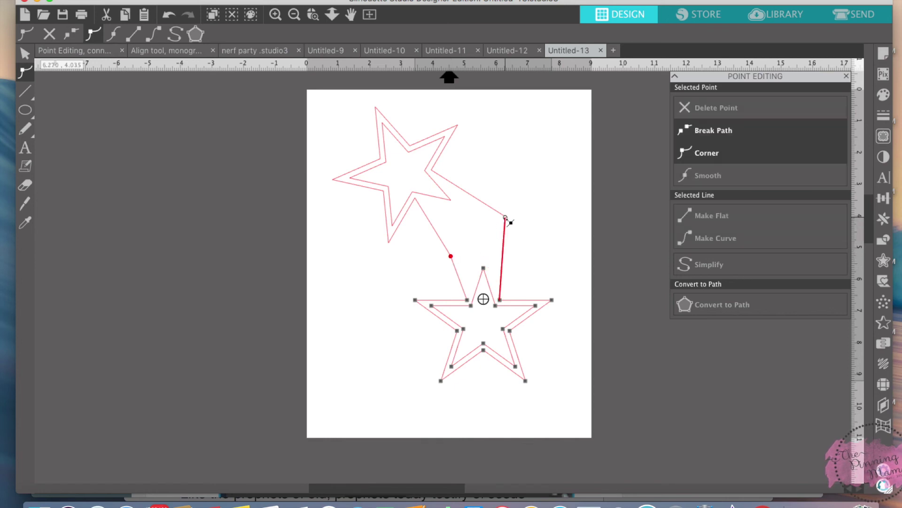
pyautogui.click(516, 276)
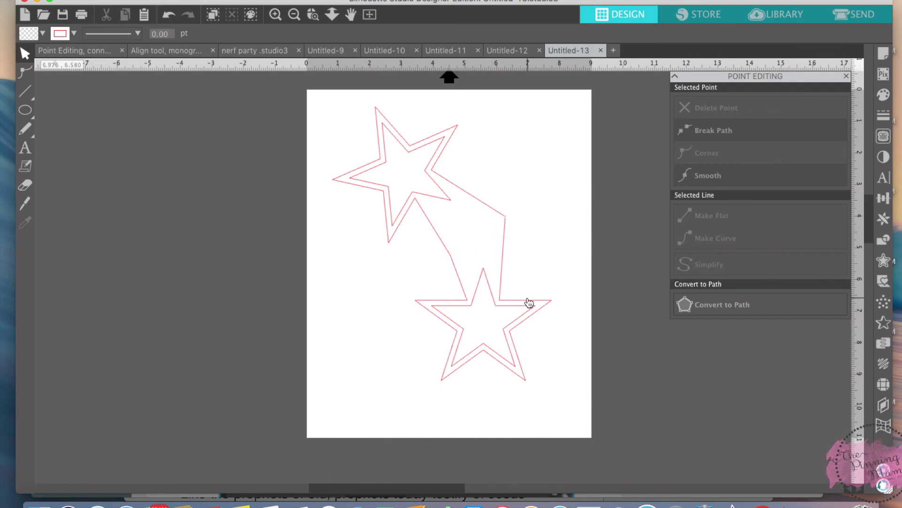
# - Rotate the lower star clockwise
pyautogui.click(509, 307)
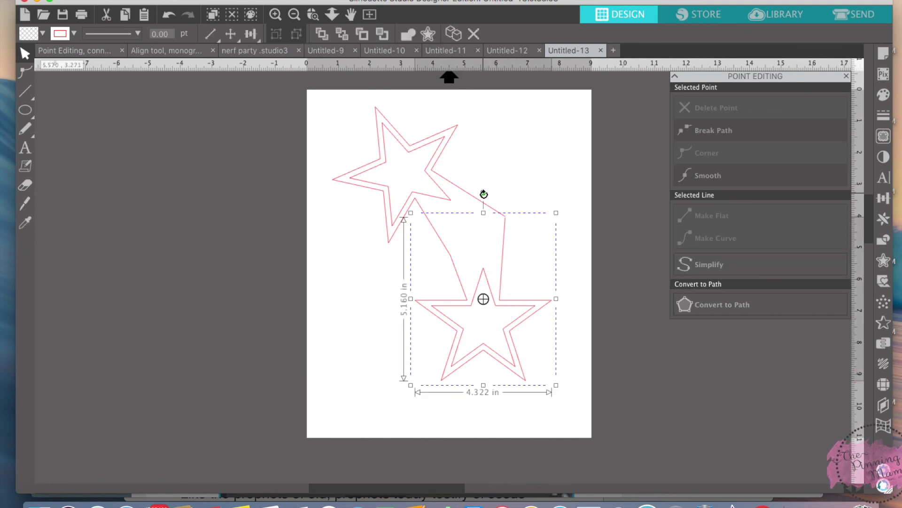
pyautogui.moveTo(483, 193); pyautogui.dragTo(466, 222)
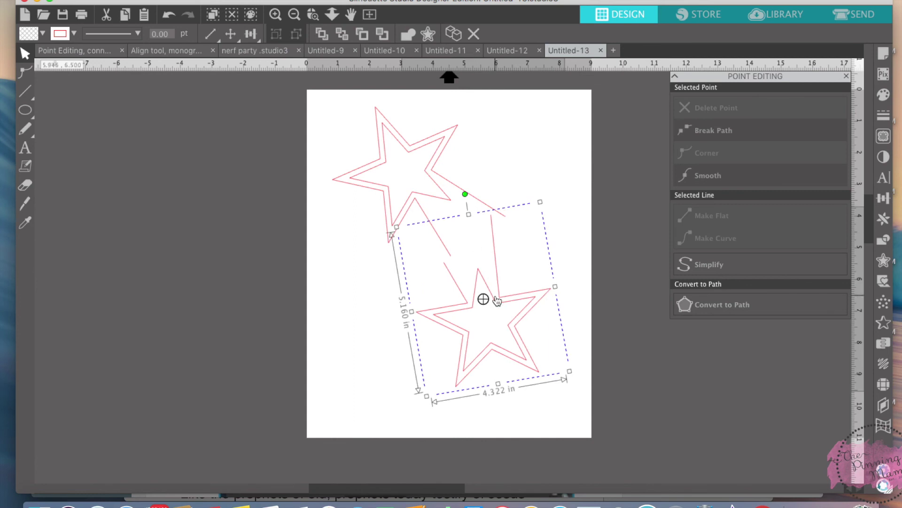
pyautogui.moveTo(505, 300)
pyautogui.mouseDown()
pyautogui.moveTo(517, 291)
pyautogui.moveTo(514, 260)
pyautogui.mouseUp()
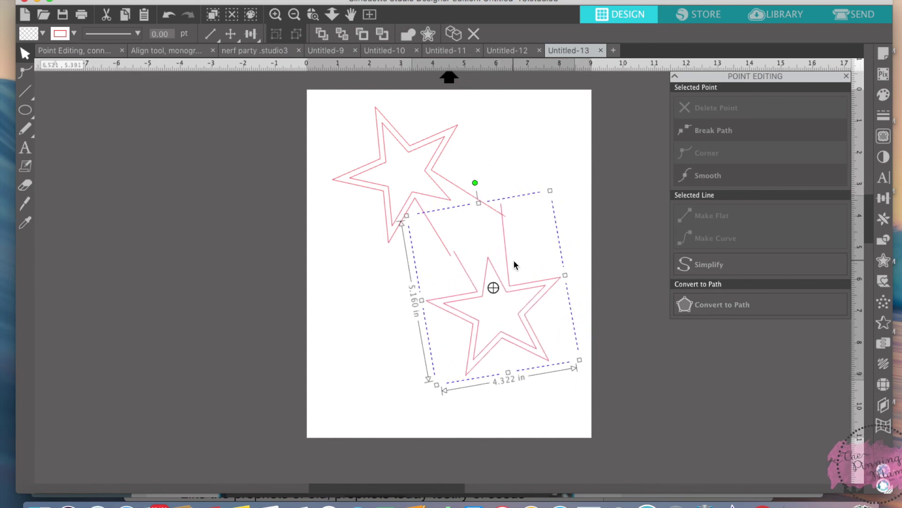
pyautogui.click(509, 227)
# - Join the lower star's open end to the upper star's line end, then view the finished document
pyautogui.doubleClick(504, 211)
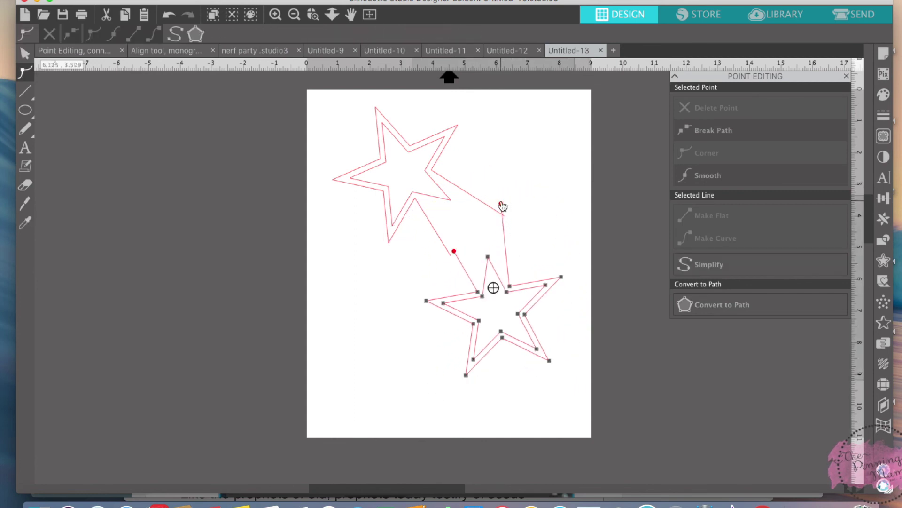
pyautogui.moveTo(503, 210); pyautogui.dragTo(505, 217)
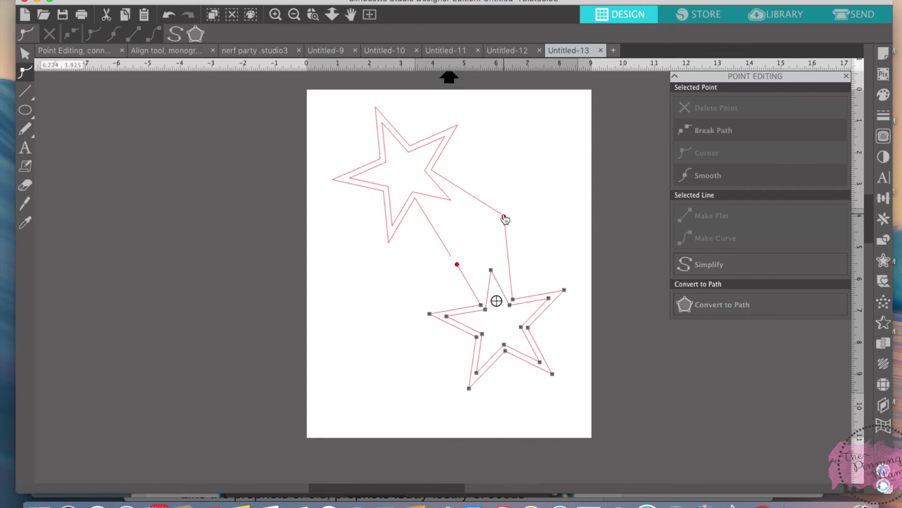
pyautogui.moveTo(505, 217); pyautogui.dragTo(506, 218)
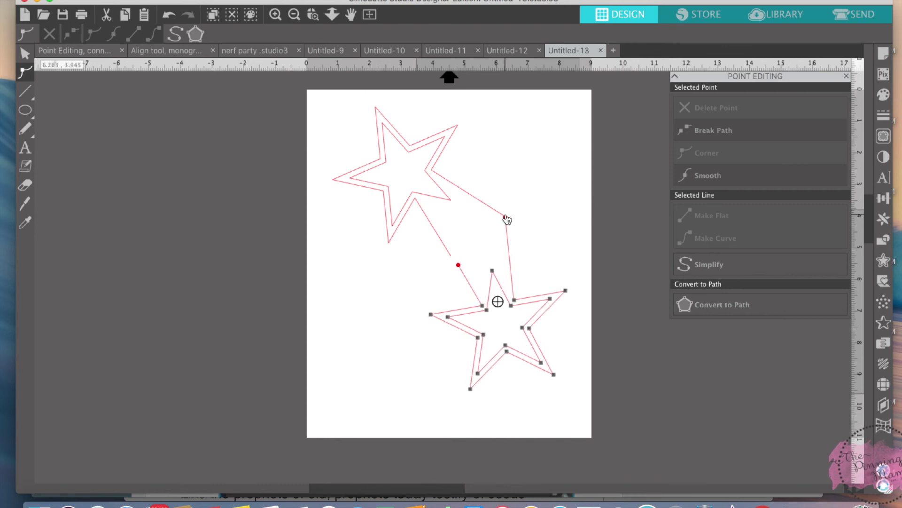
pyautogui.click(505, 218)
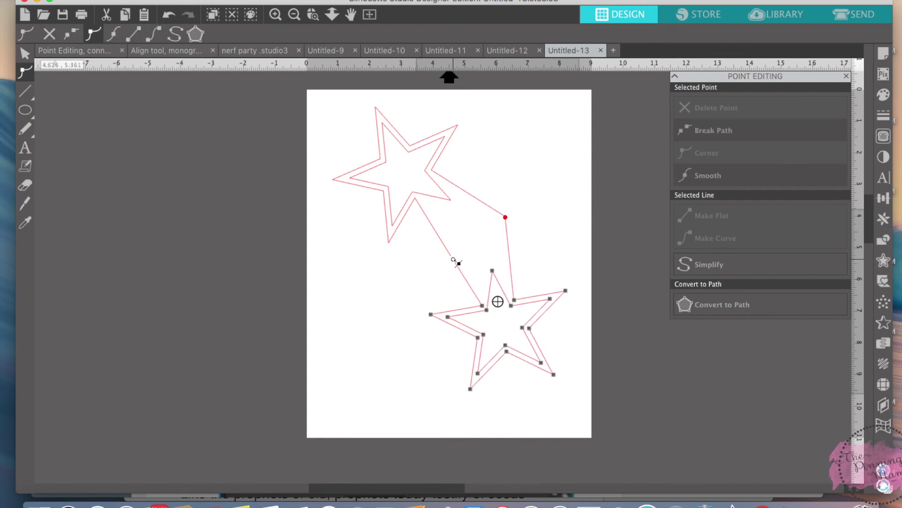
pyautogui.moveTo(460, 266); pyautogui.dragTo(450, 255)
pyautogui.click(519, 257)
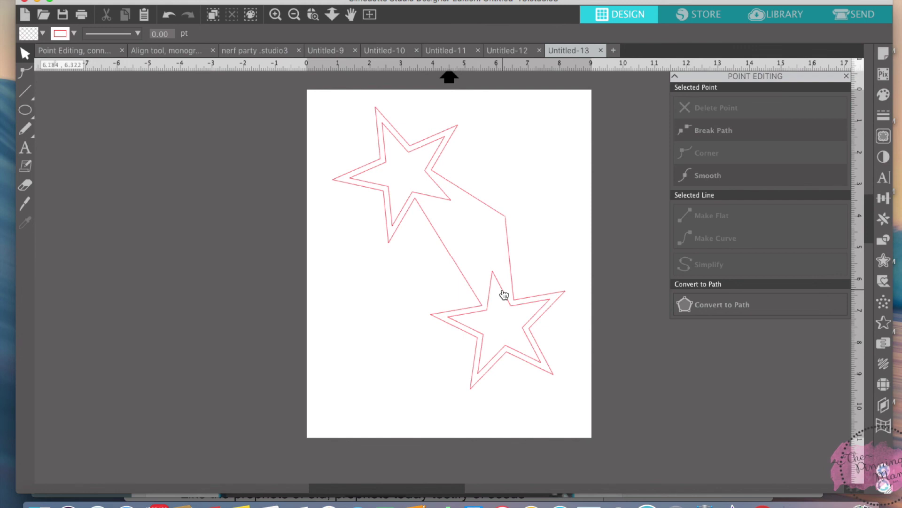
pyautogui.click(101, 54)
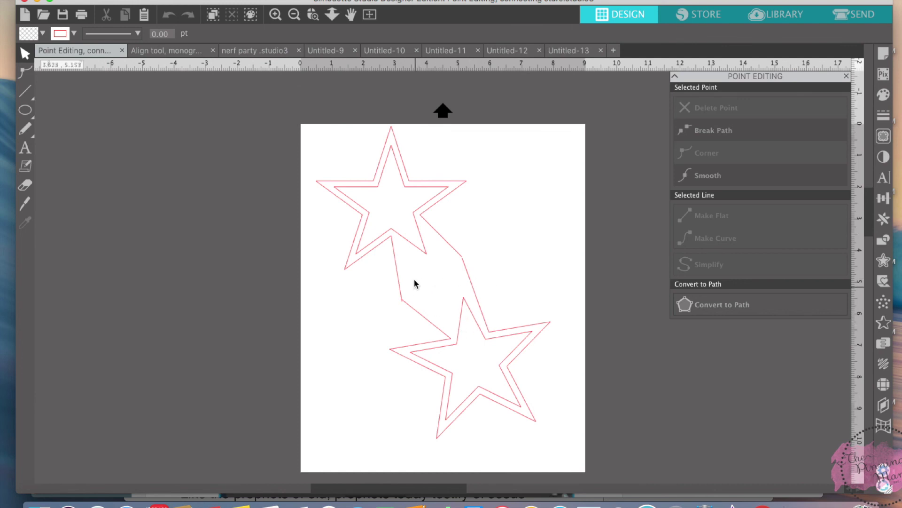